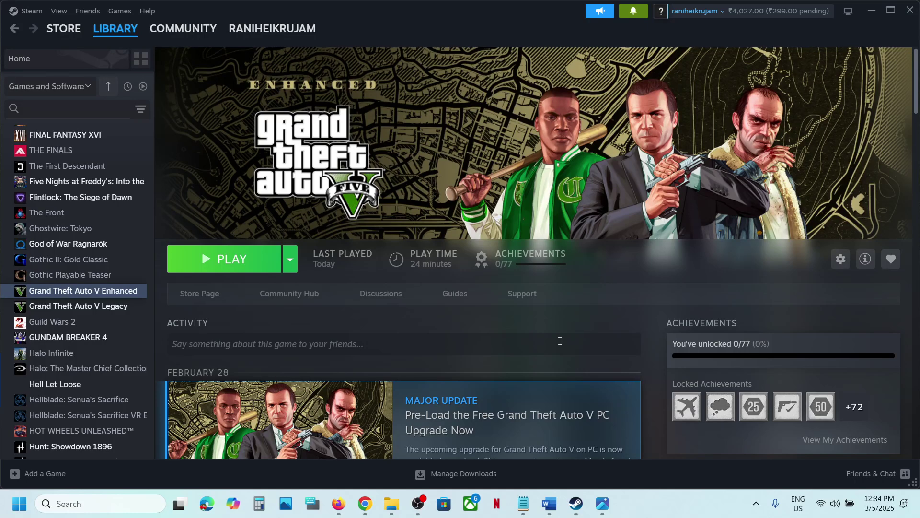
# Review the screenshot of the Windows 7/8 support error and return to the Steam client.
pyautogui.click(603, 503)
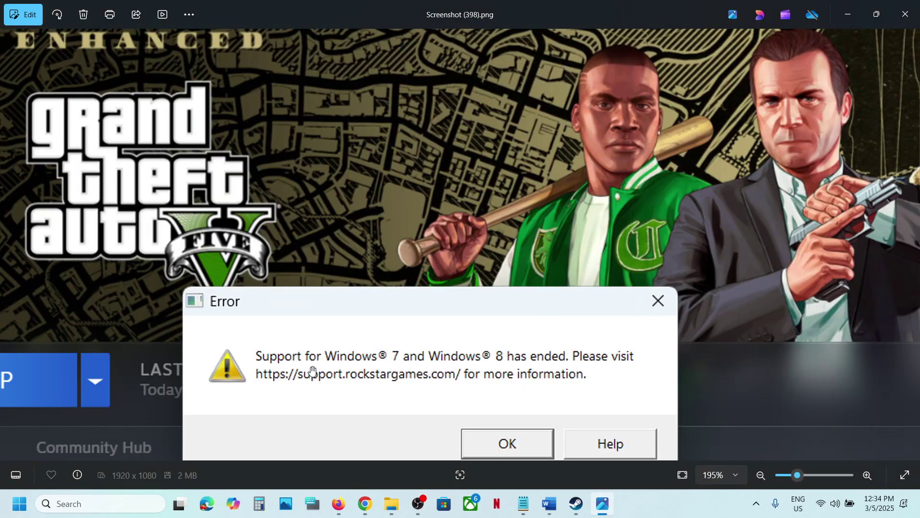
pyautogui.click(847, 15)
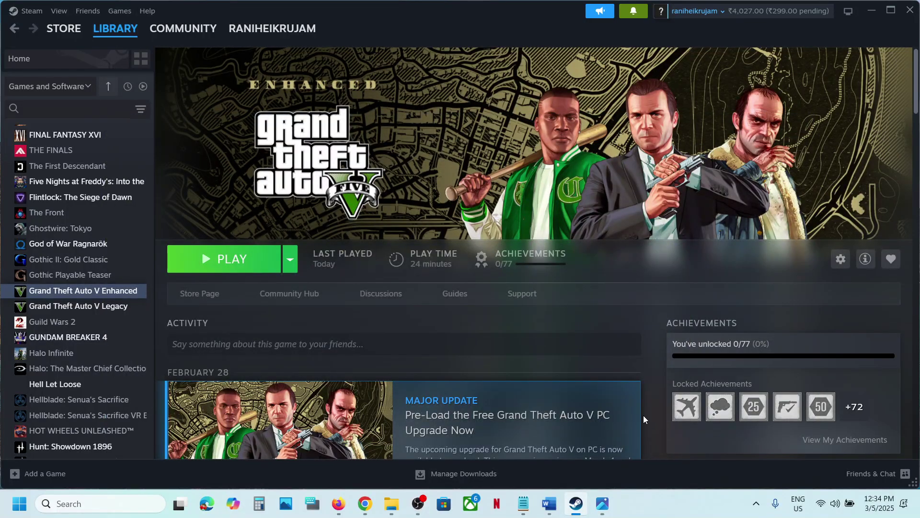
pyautogui.click(32, 11)
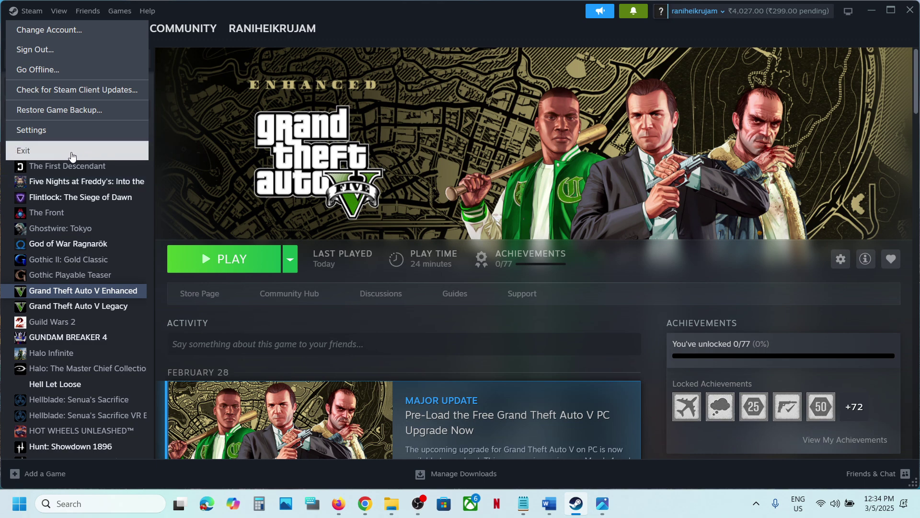
# Search for Steam from the taskbar and bring up options on the Steam best match.
pyautogui.click(93, 503)
pyautogui.write('steameam')
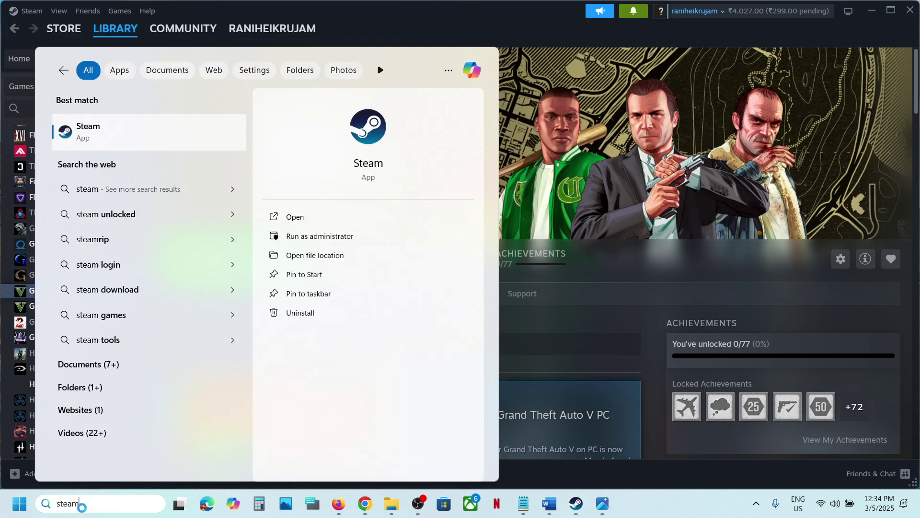
pyautogui.rightClick(108, 132)
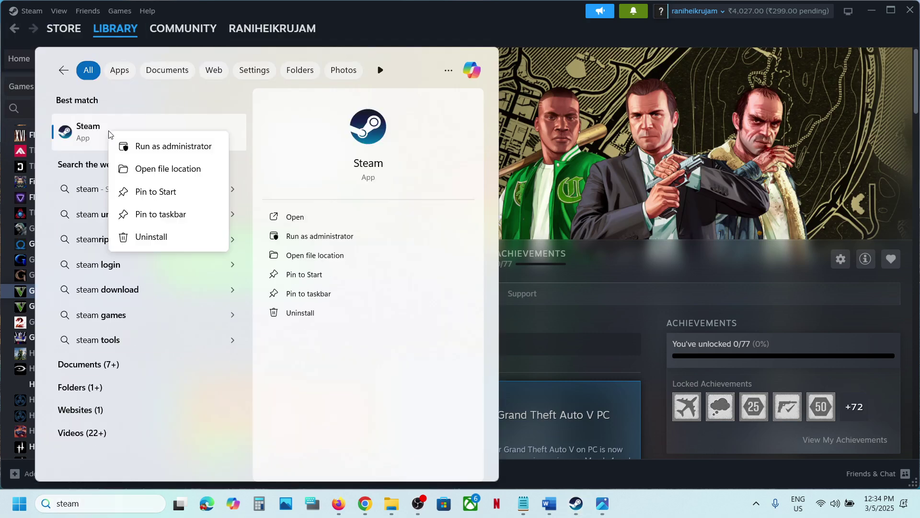
# Open the Steam shortcut's folder and show its Compatibility properties.
pyautogui.click(168, 169)
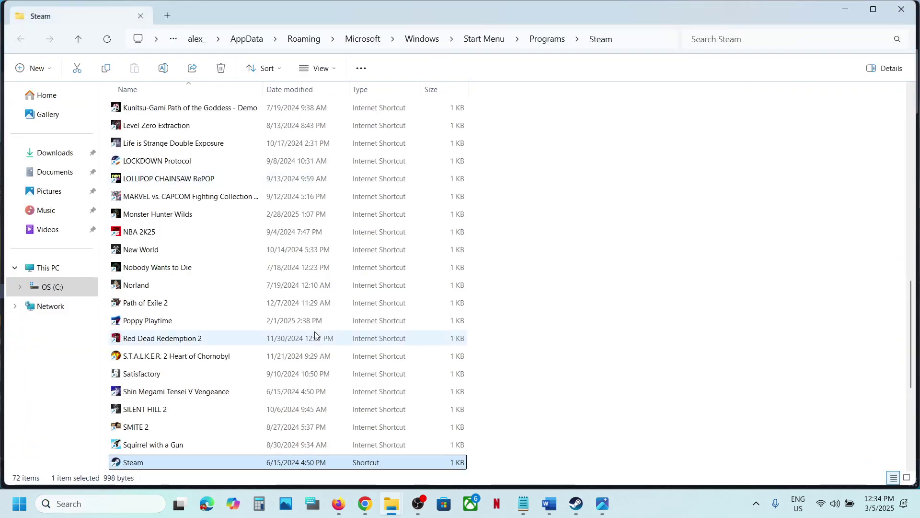
pyautogui.scroll(-2, 199, 401)
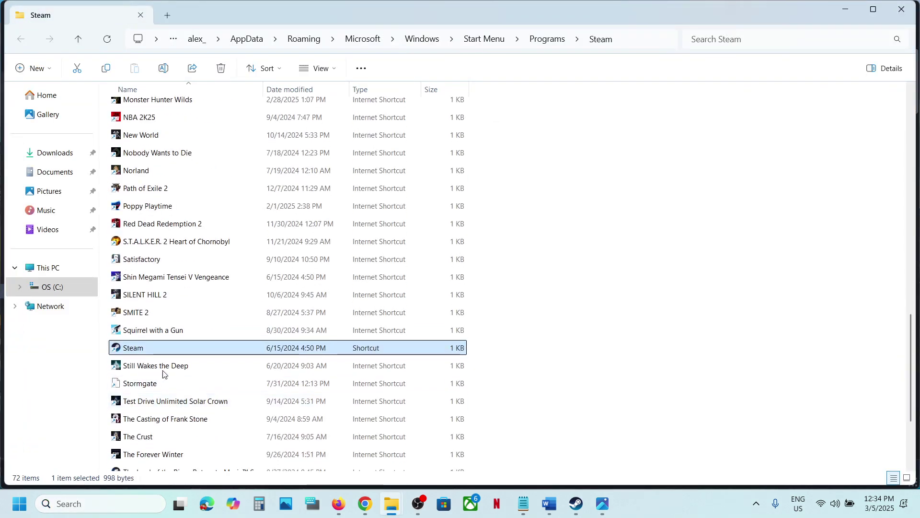
pyautogui.rightClick(140, 351)
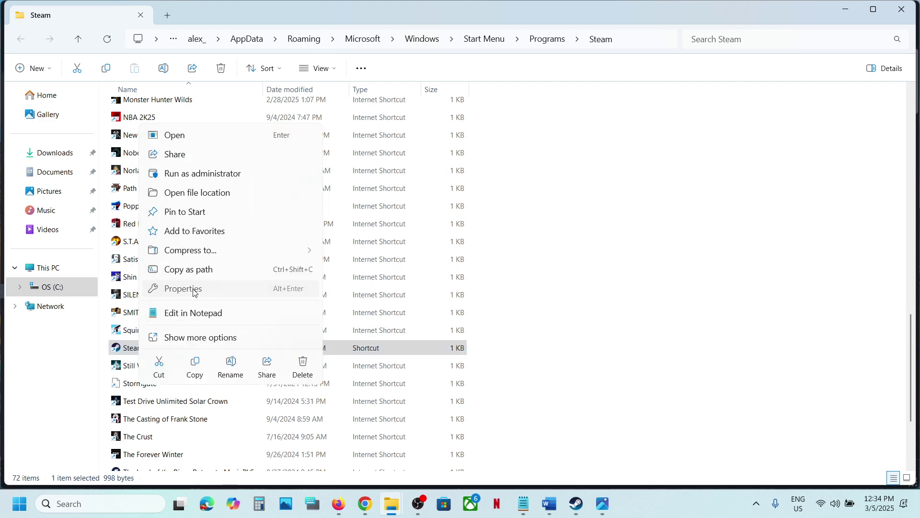
pyautogui.click(183, 289)
pyautogui.click(283, 189)
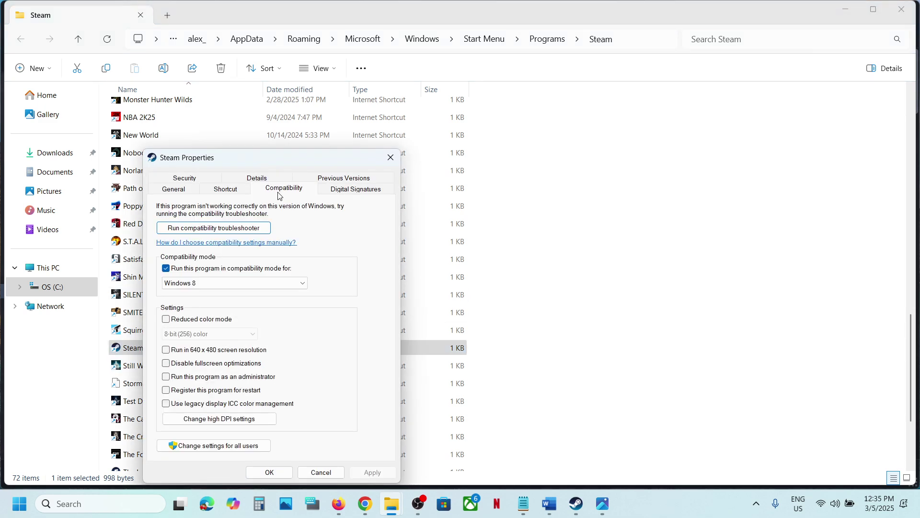
# Uncheck 'Run this program in compatibility mode' (Windows 8) for Steam, apply and confirm.
pyautogui.click(166, 269)
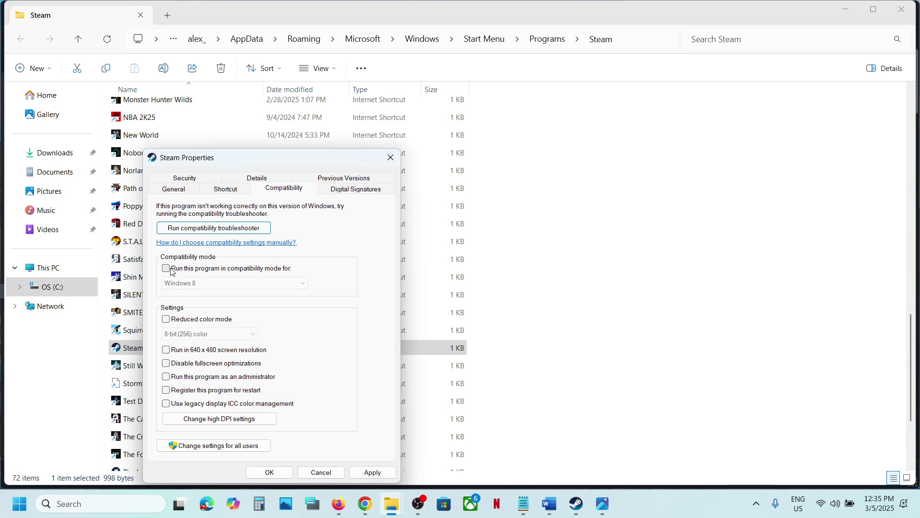
pyautogui.click(373, 473)
pyautogui.click(277, 471)
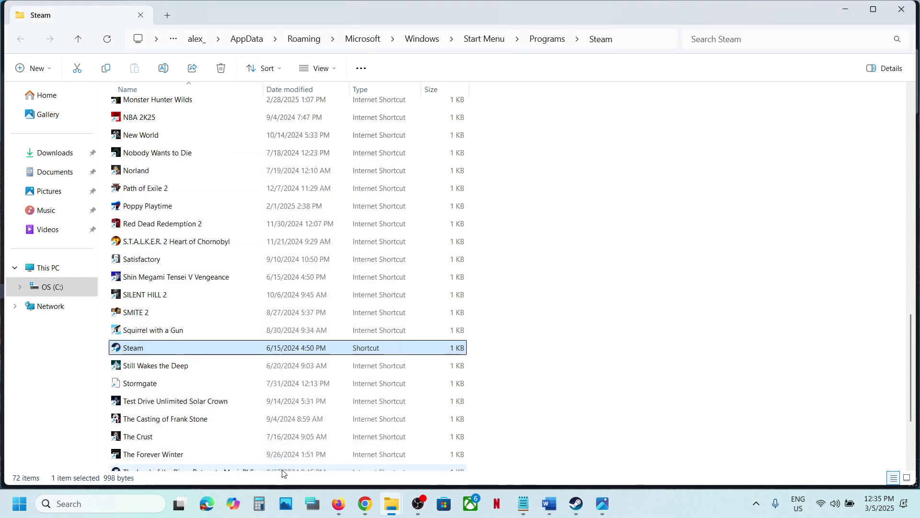
# Relaunch Steam from Windows Search, glance at the error screenshot and return to the library.
pyautogui.click(99, 503)
pyautogui.write('steam')
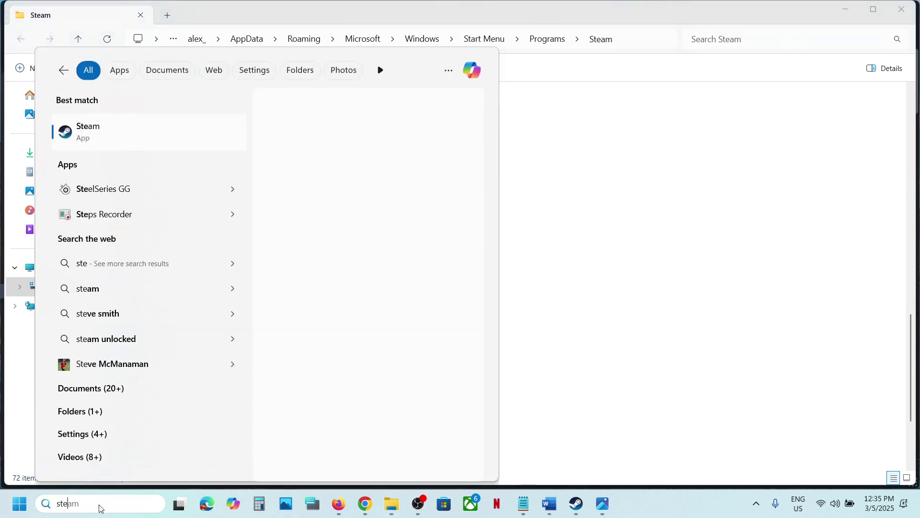
pyautogui.click(169, 141)
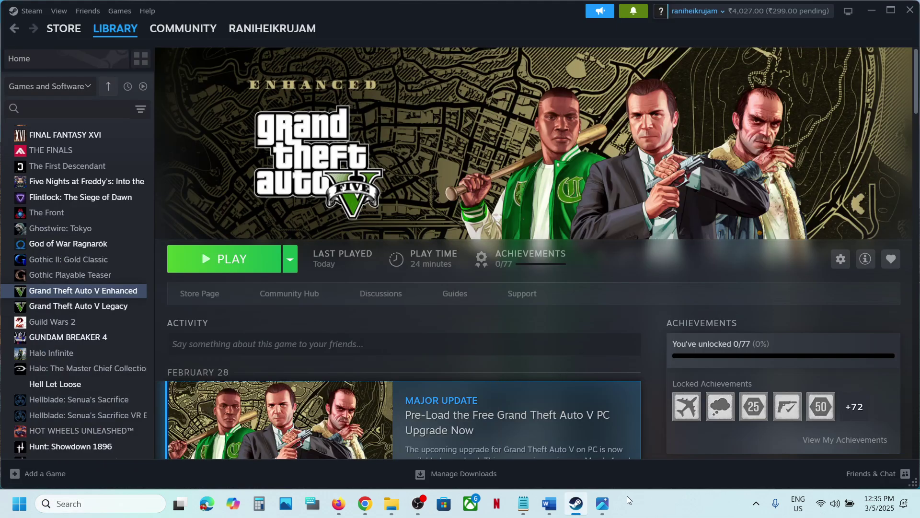
pyautogui.click(603, 503)
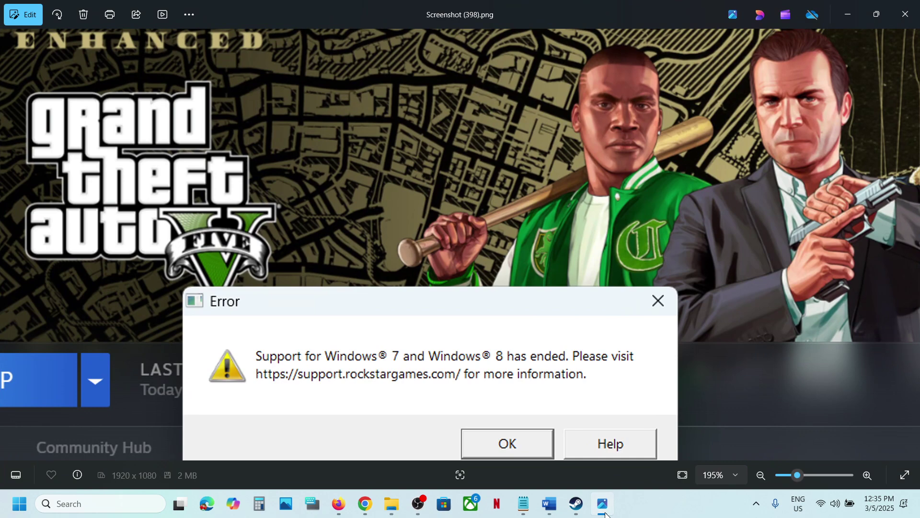
pyautogui.click(603, 504)
# Browse Grand Theft Auto V Enhanced's local files and show GTA5_Enhanced's Compatibility properties.
pyautogui.rightClick(95, 294)
pyautogui.moveTo(124, 363)
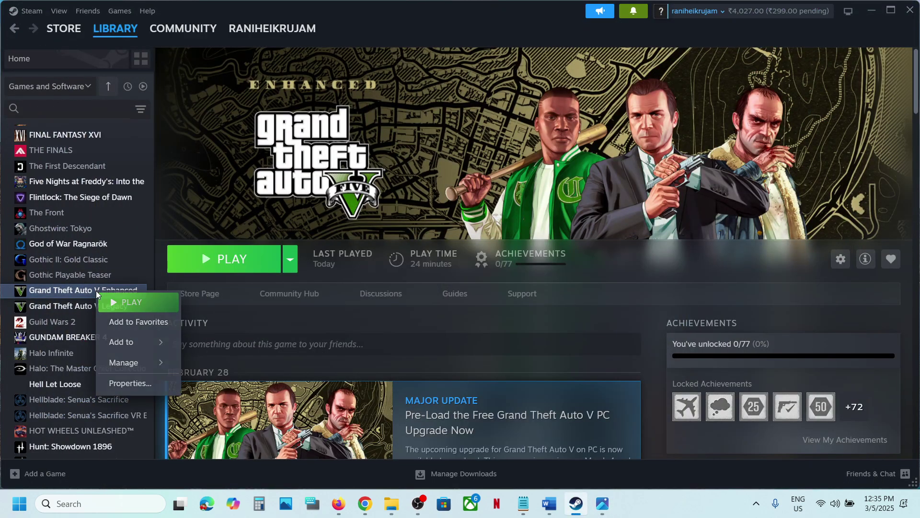
pyautogui.click(221, 386)
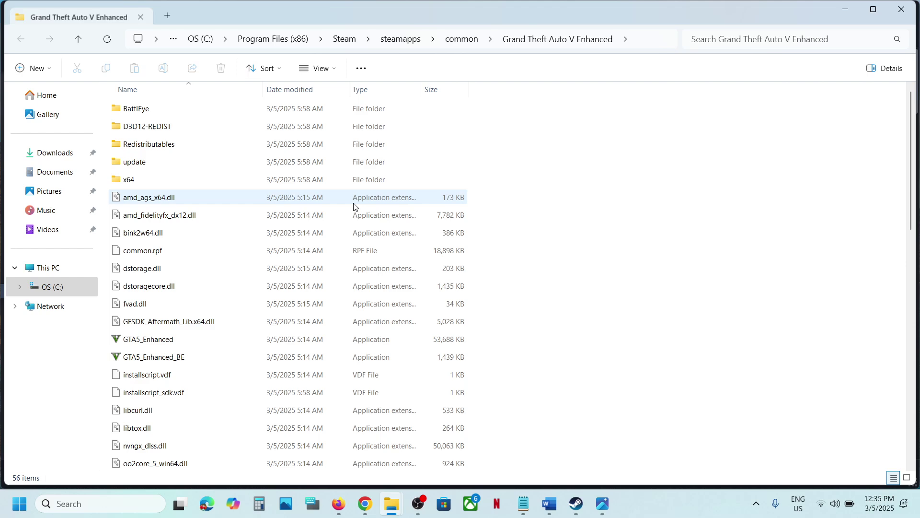
pyautogui.scroll(-2, 187, 288)
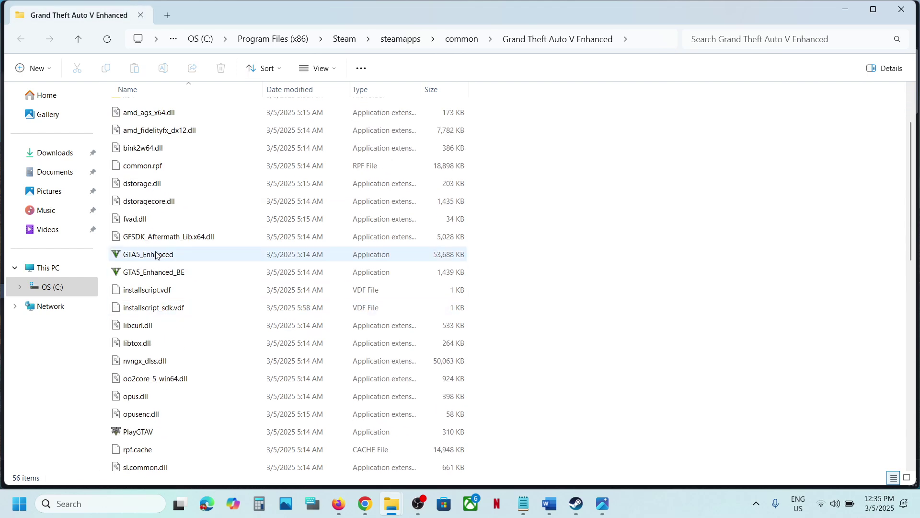
pyautogui.click(156, 256)
pyautogui.rightClick(156, 255)
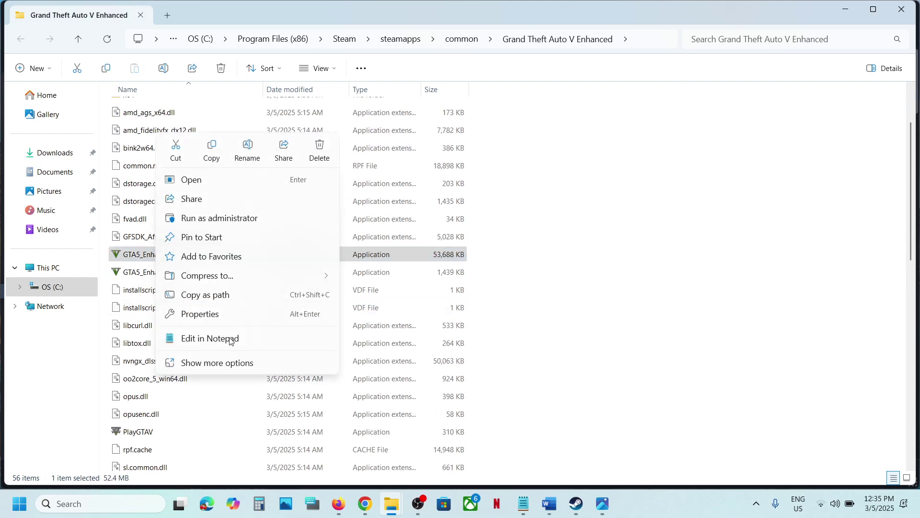
pyautogui.click(209, 315)
pyautogui.click(293, 192)
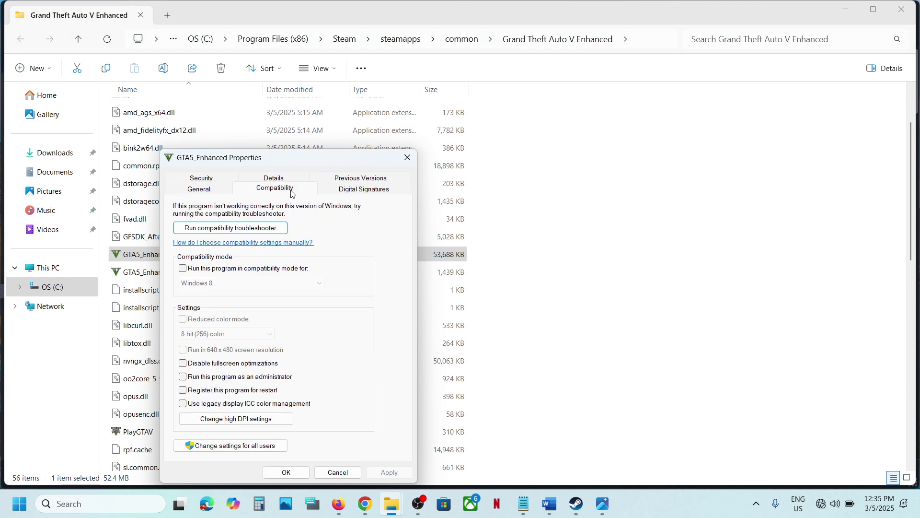
# Leave compatibility mode unchecked for GTA5_Enhanced, apply and confirm.
pyautogui.click(183, 269)
pyautogui.click(183, 269)
pyautogui.click(389, 472)
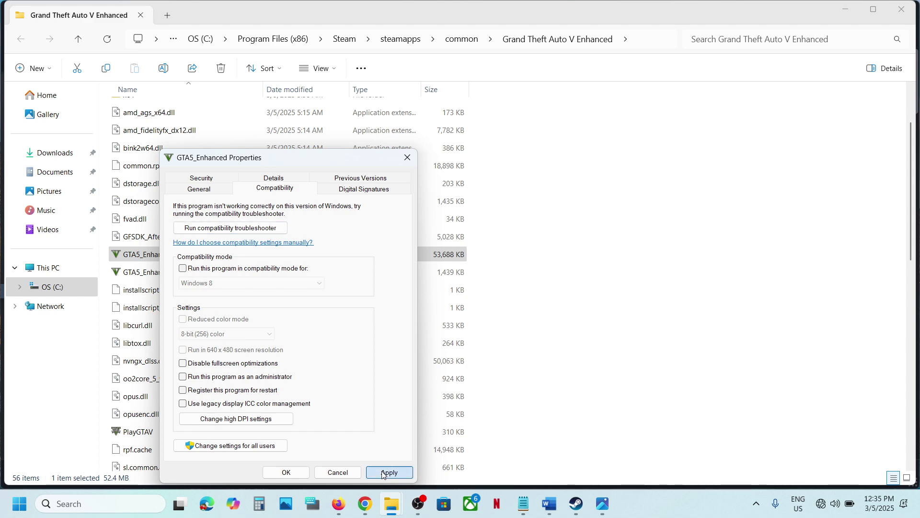
pyautogui.click(285, 472)
pyautogui.scroll(-1, 169, 392)
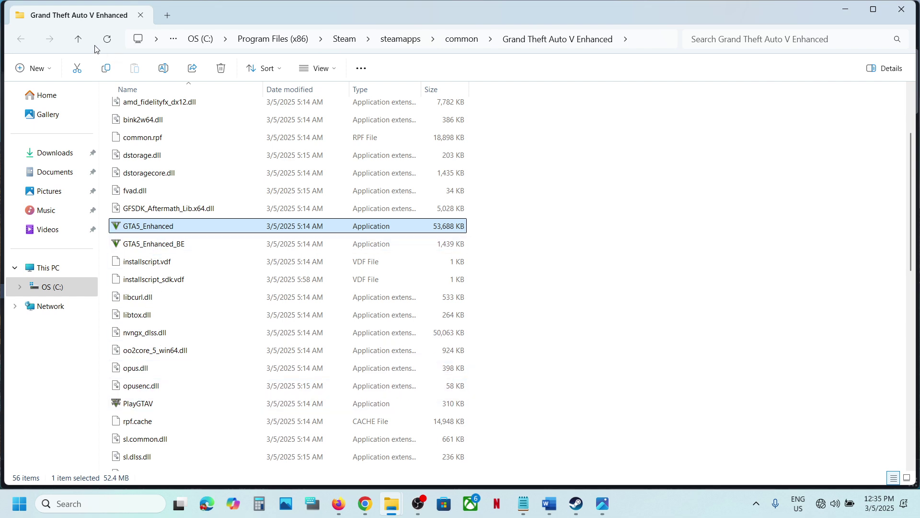
# Go up to the common games folder, look through Grand Theft Auto V, and switch back to Steam.
pyautogui.click(78, 39)
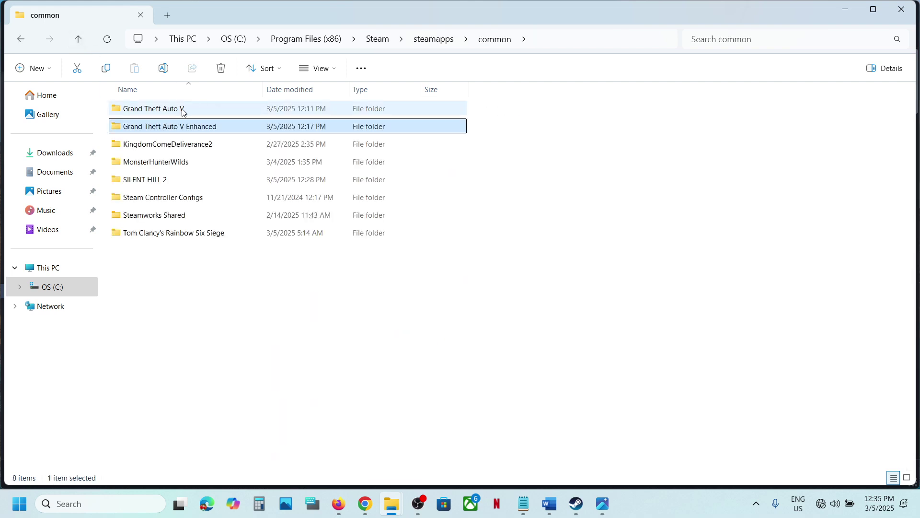
pyautogui.doubleClick(174, 109)
pyautogui.scroll(-1, 177, 314)
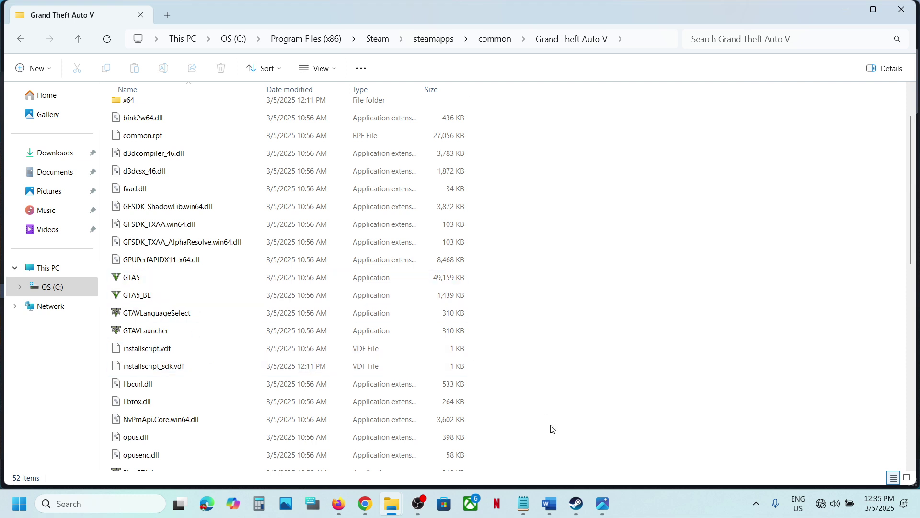
pyautogui.click(576, 504)
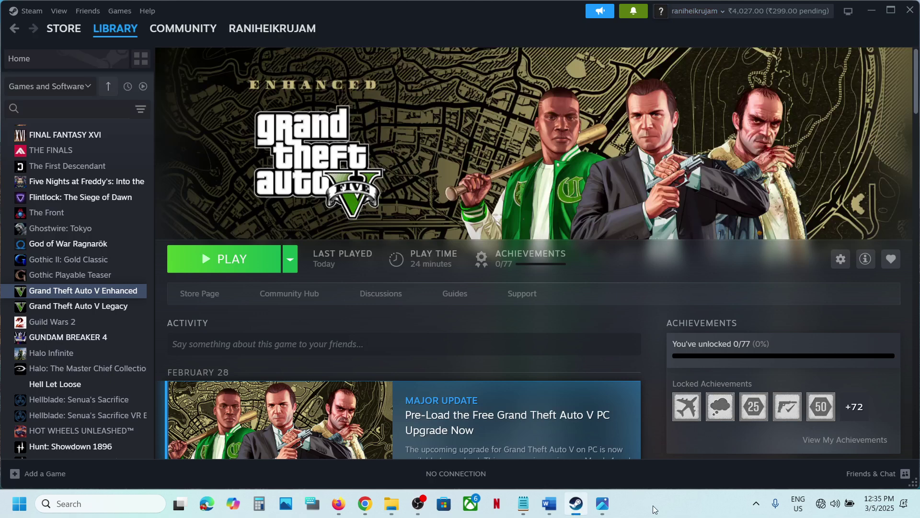